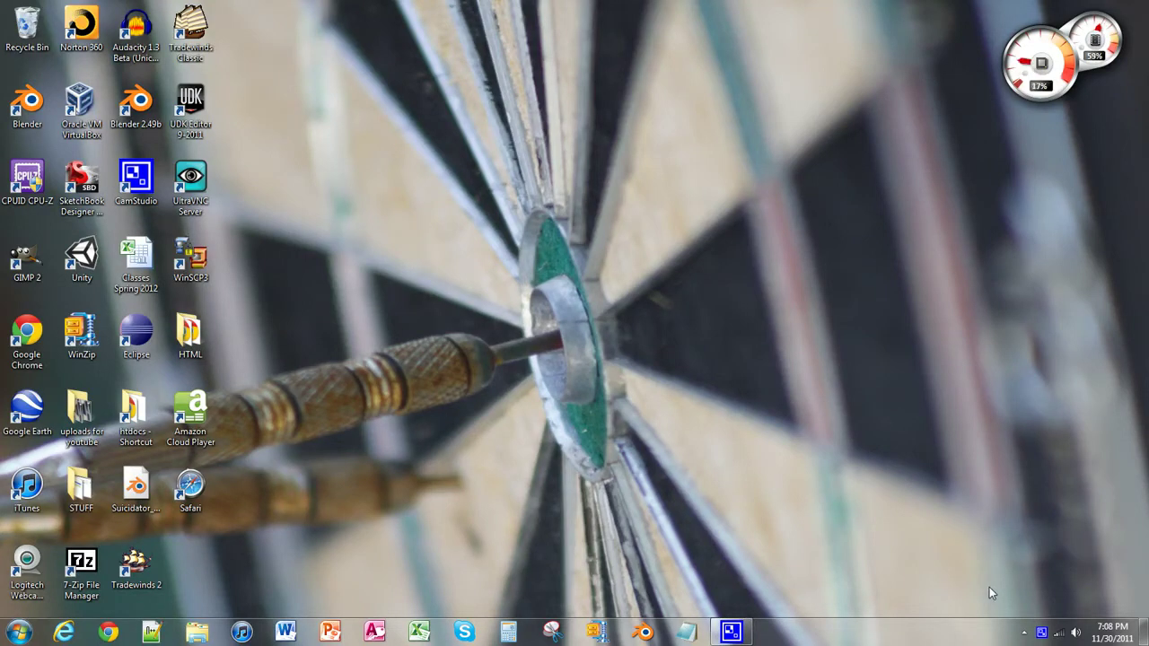
# - Start Blender 2.49 from the Windows taskbar icon
pyautogui.click(645, 633)
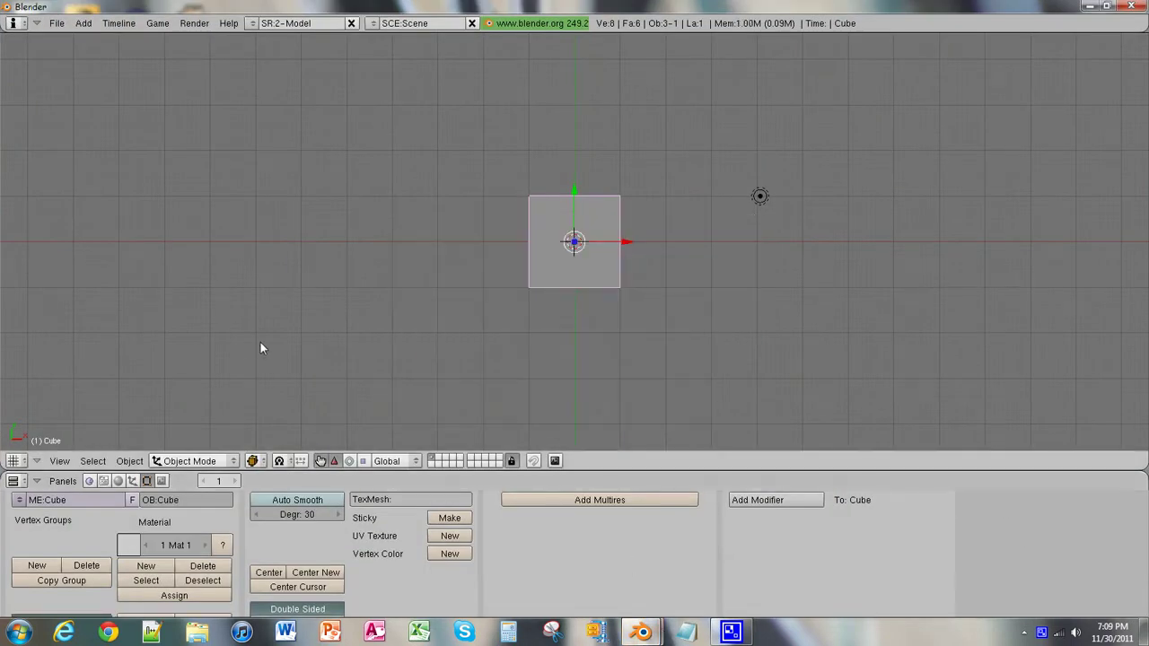
# - Erase the default cube, leaving only the camera and lamp in the scene
pyautogui.moveTo(539, 343); pyautogui.dragTo(476, 352, button='middle')
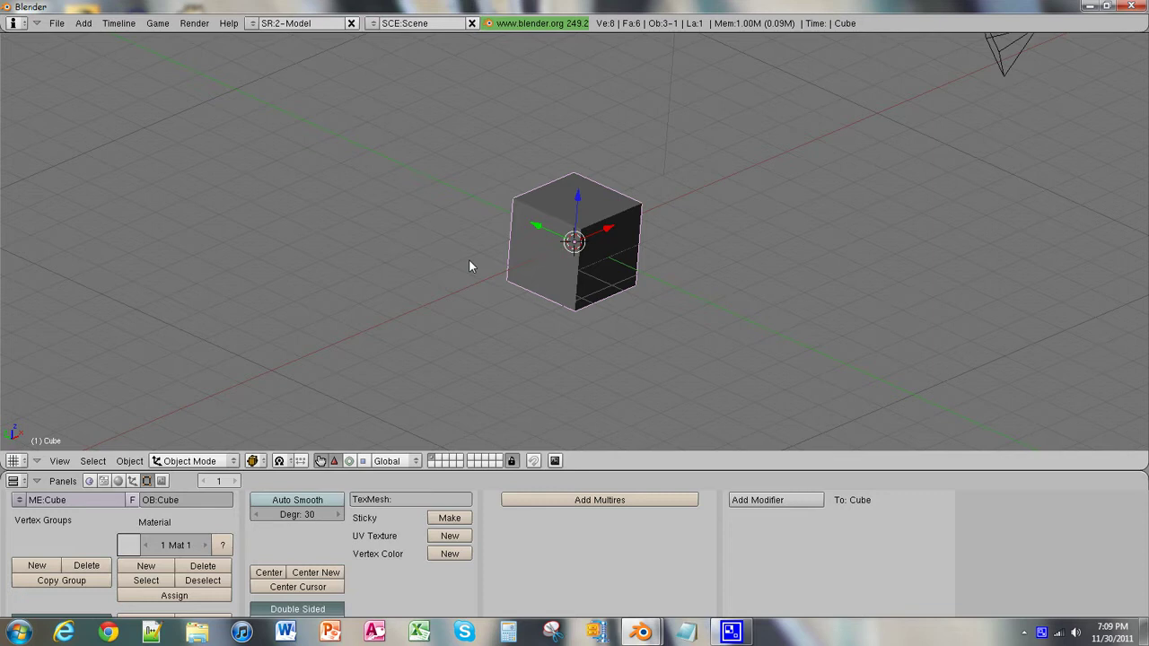
pyautogui.press('x')
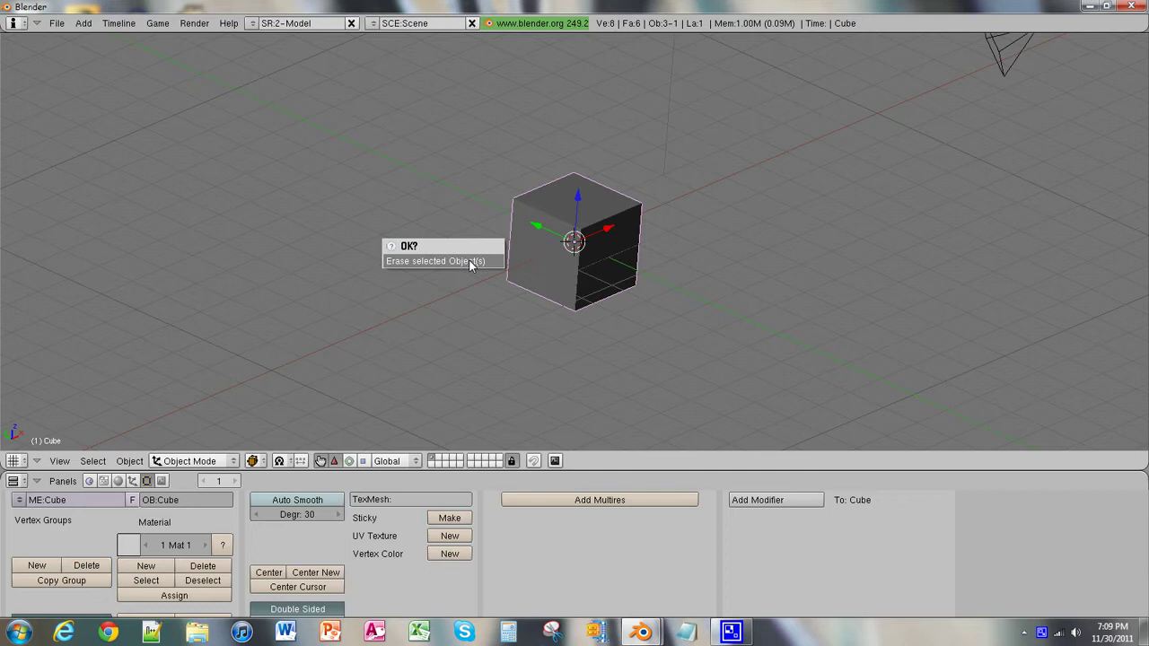
pyautogui.click(468, 260)
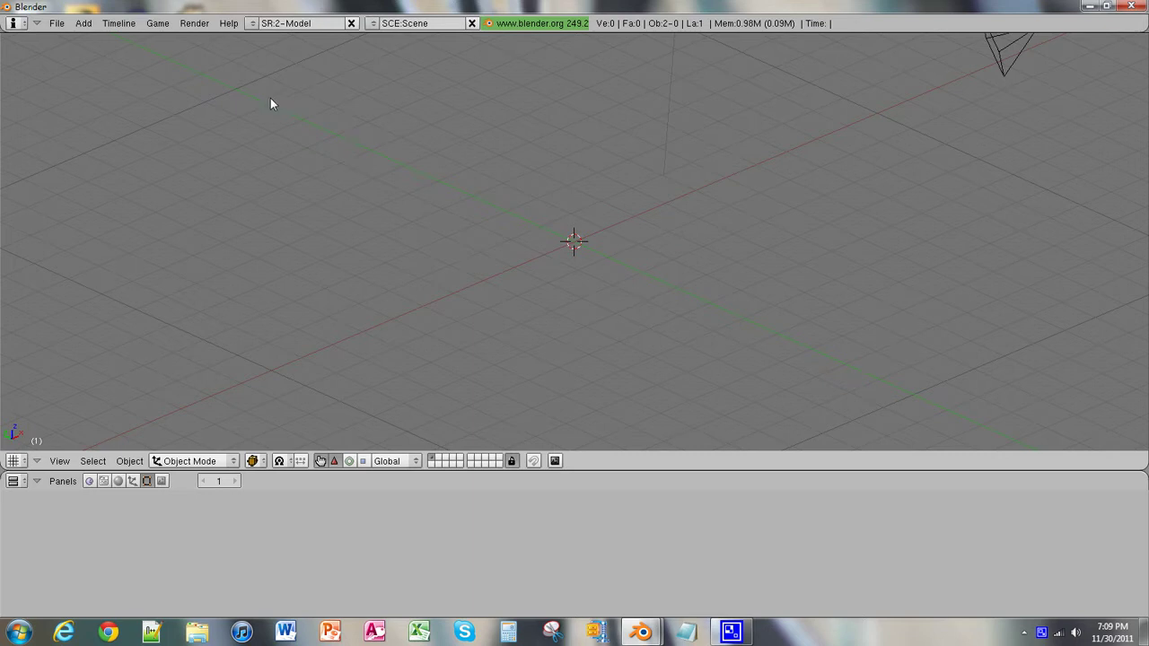
# - Add a UV sphere with the defaults: 32 segments, 32 rings, radius 1.00
pyautogui.click(82, 27)
pyautogui.moveTo(94, 38)
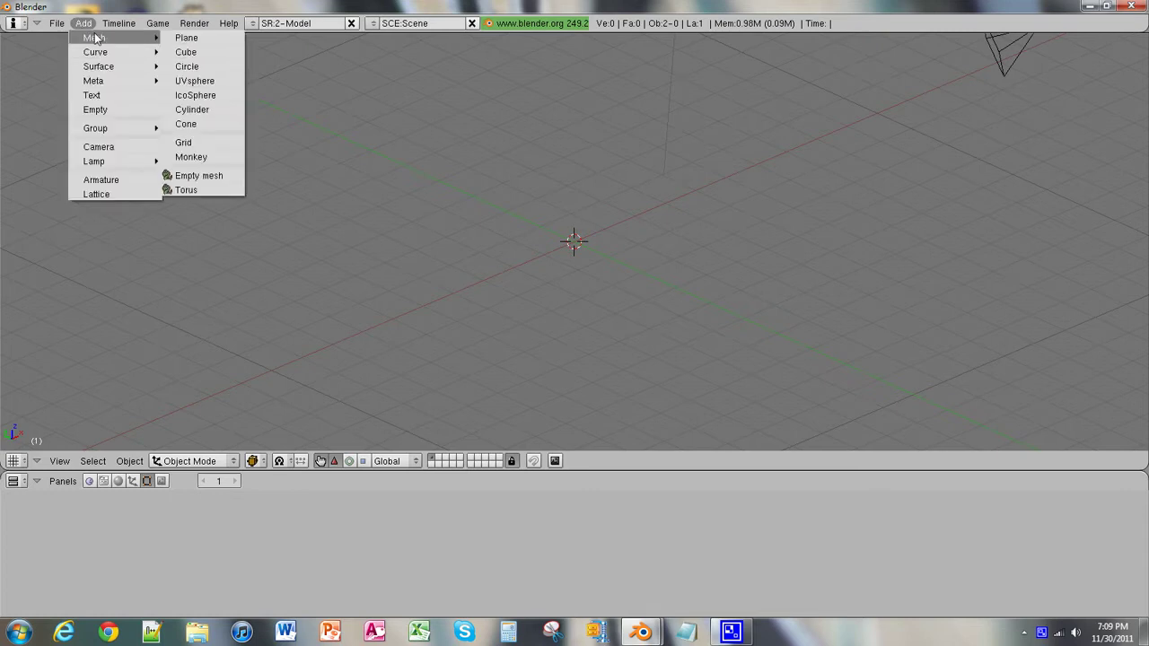
pyautogui.click(202, 84)
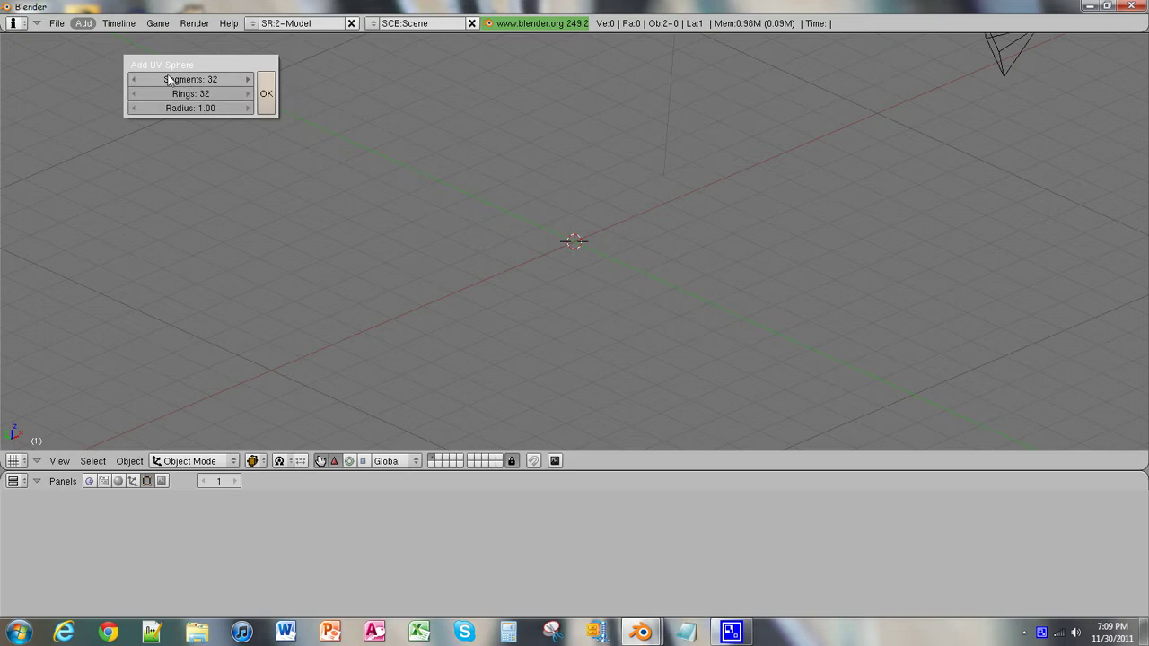
pyautogui.click(266, 95)
pyautogui.moveTo(601, 295); pyautogui.dragTo(400, 274, button='middle')
# - Erase the UV sphere from the scene
pyautogui.moveTo(569, 298); pyautogui.dragTo(635, 286, button='middle')
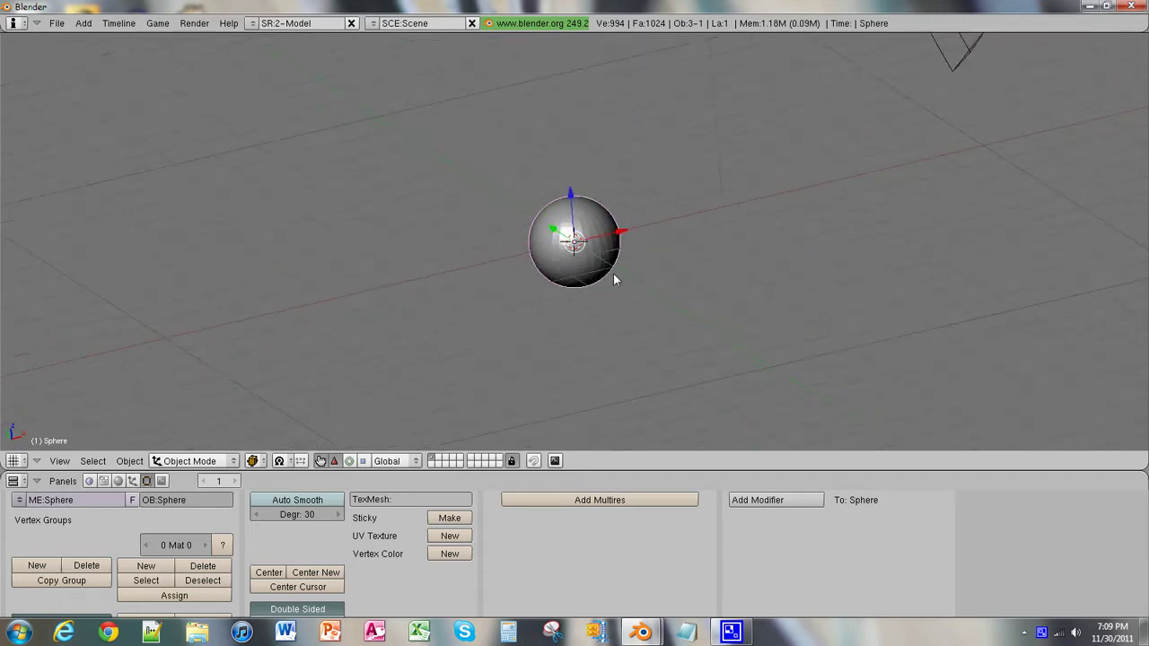
pyautogui.press('x')
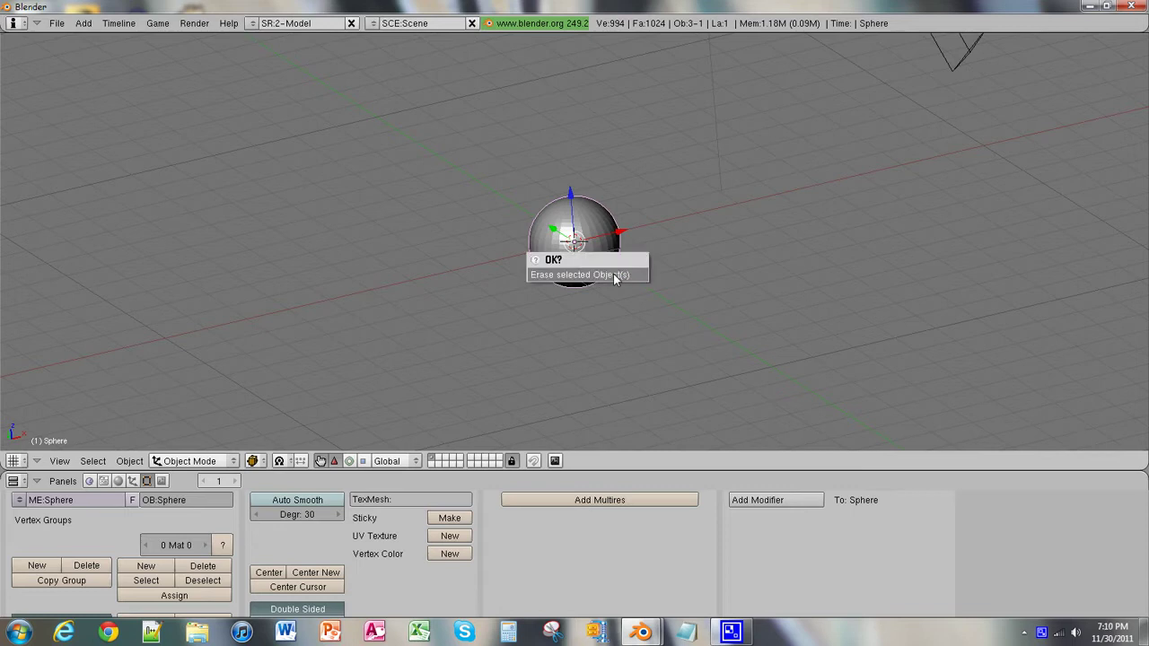
pyautogui.click(615, 277)
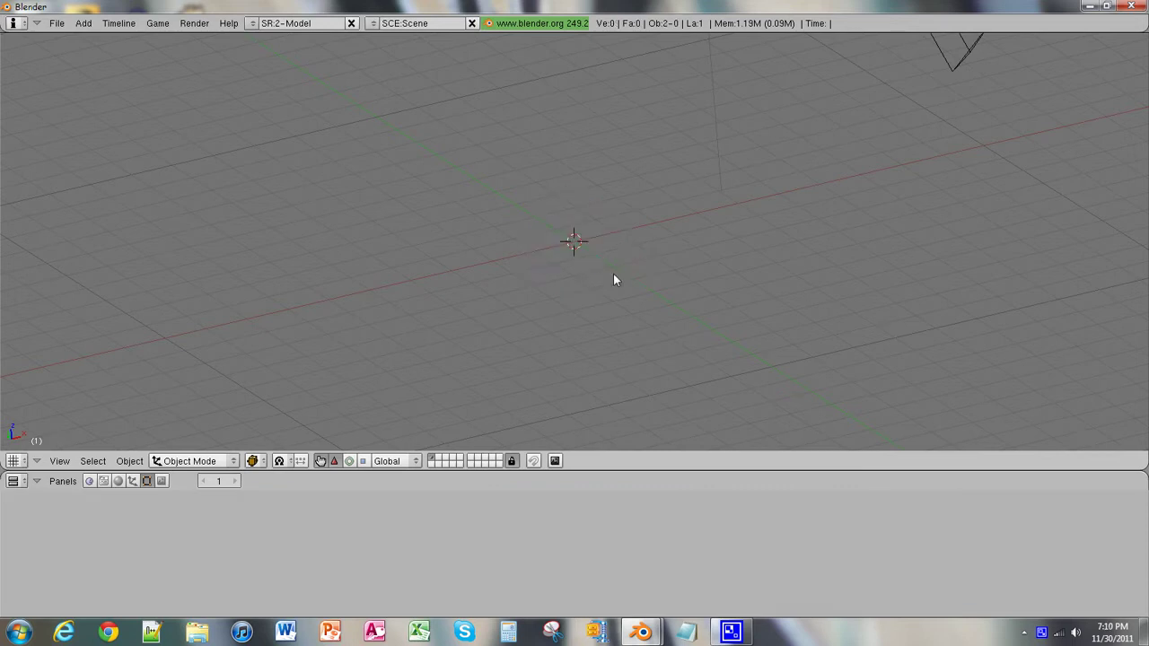
# - Add a capped cylinder with 32 vertices, radius 1.00 and depth 2.00
pyautogui.press('space')
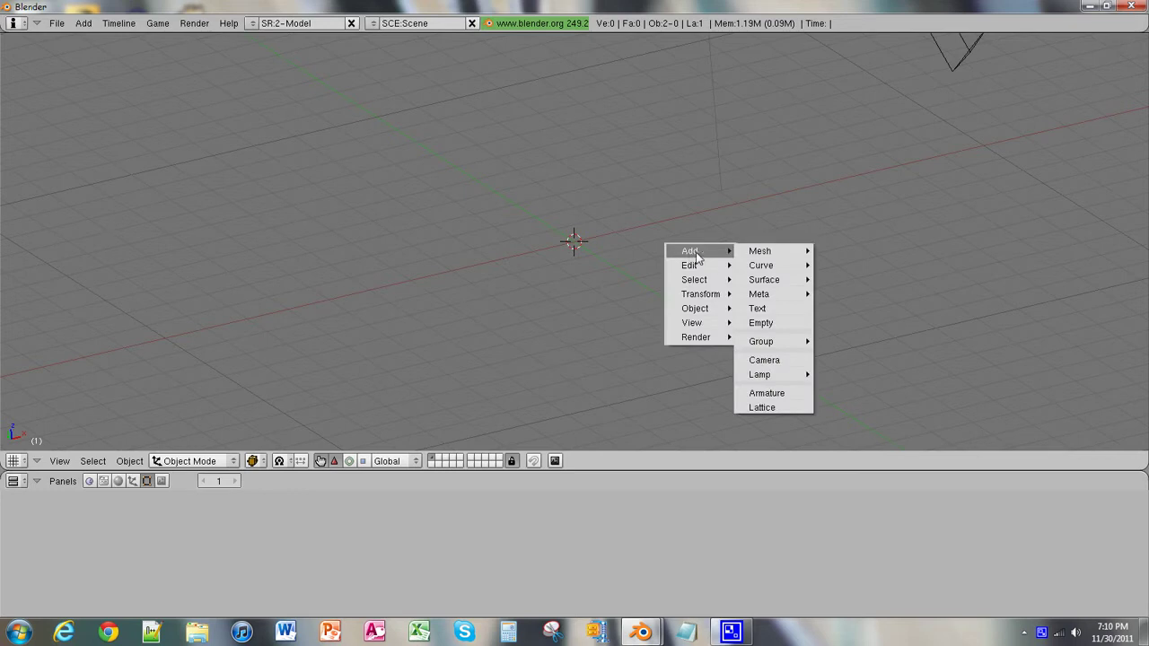
pyautogui.moveTo(764, 258)
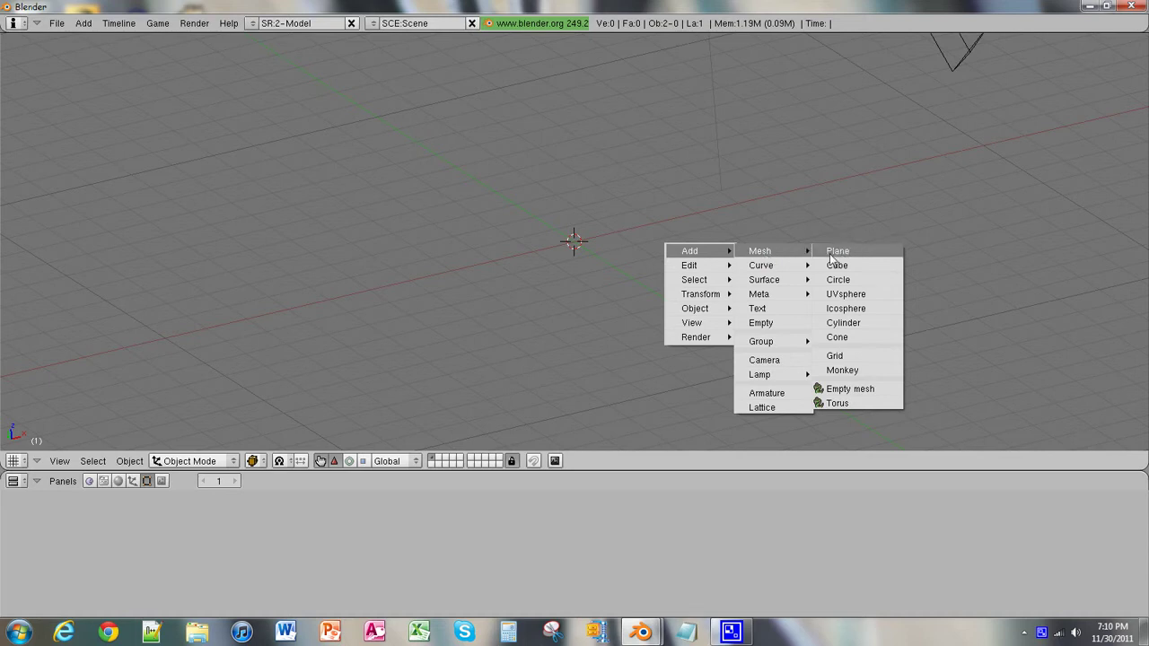
pyautogui.click(851, 325)
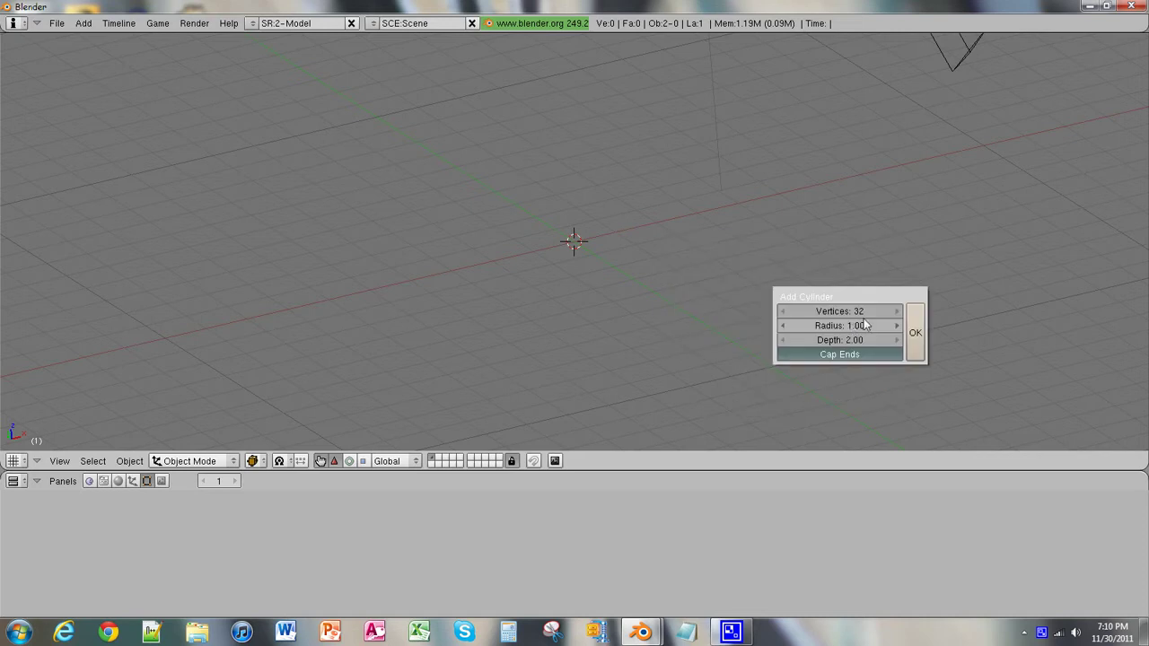
pyautogui.click(915, 332)
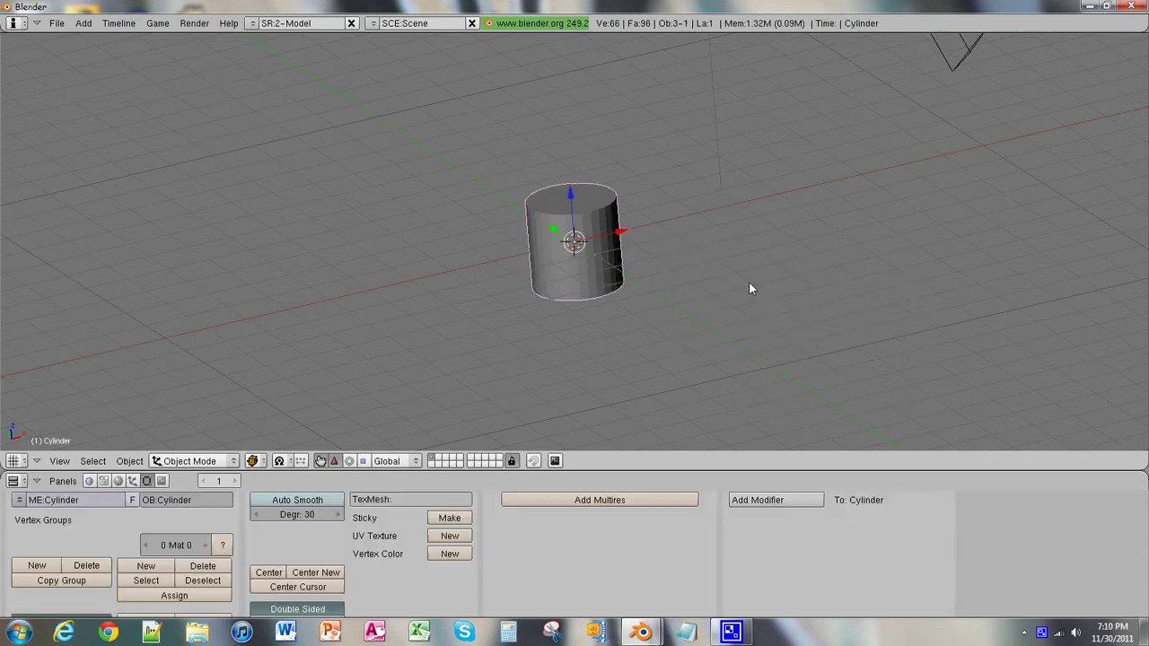
pyautogui.moveTo(548, 298); pyautogui.dragTo(333, 237, button='middle')
pyautogui.moveTo(475, 305); pyautogui.dragTo(683, 368, button='middle')
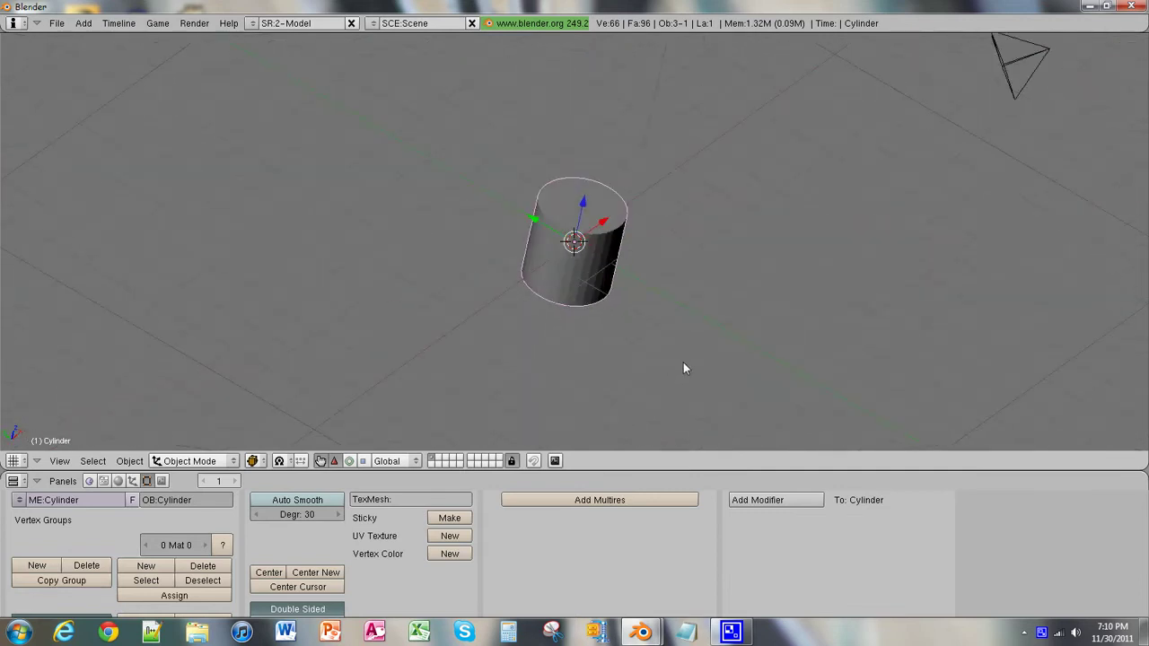
# - Open the Save As file browser from the File menu
pyautogui.moveTo(513, 368); pyautogui.dragTo(422, 359, button='middle')
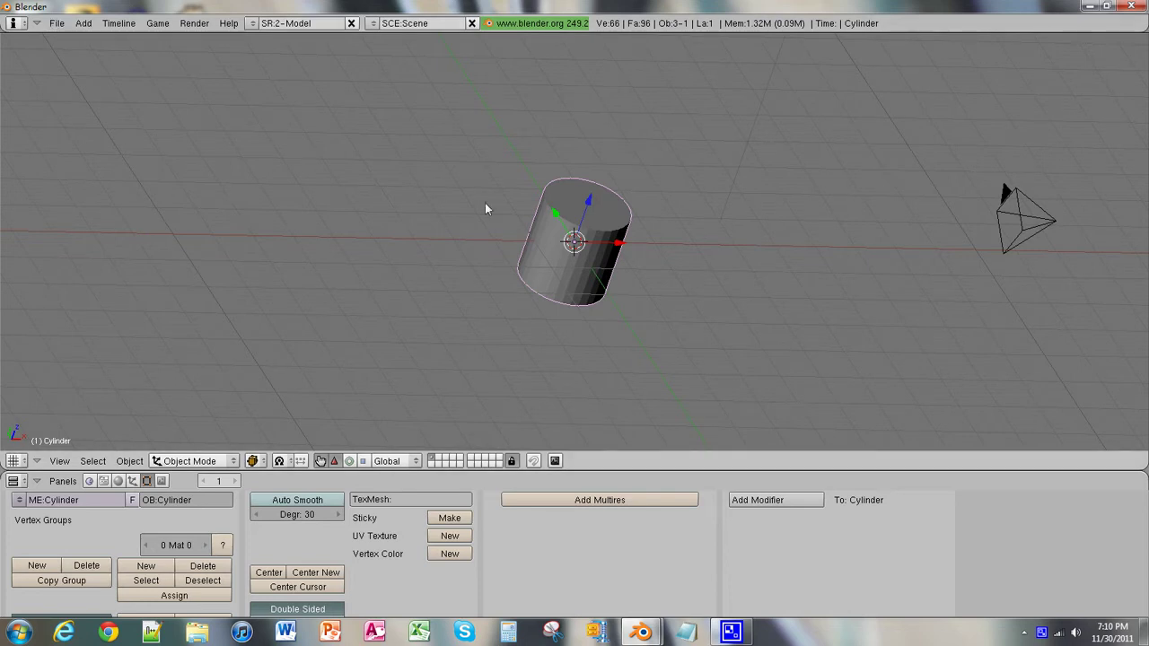
pyautogui.click(56, 25)
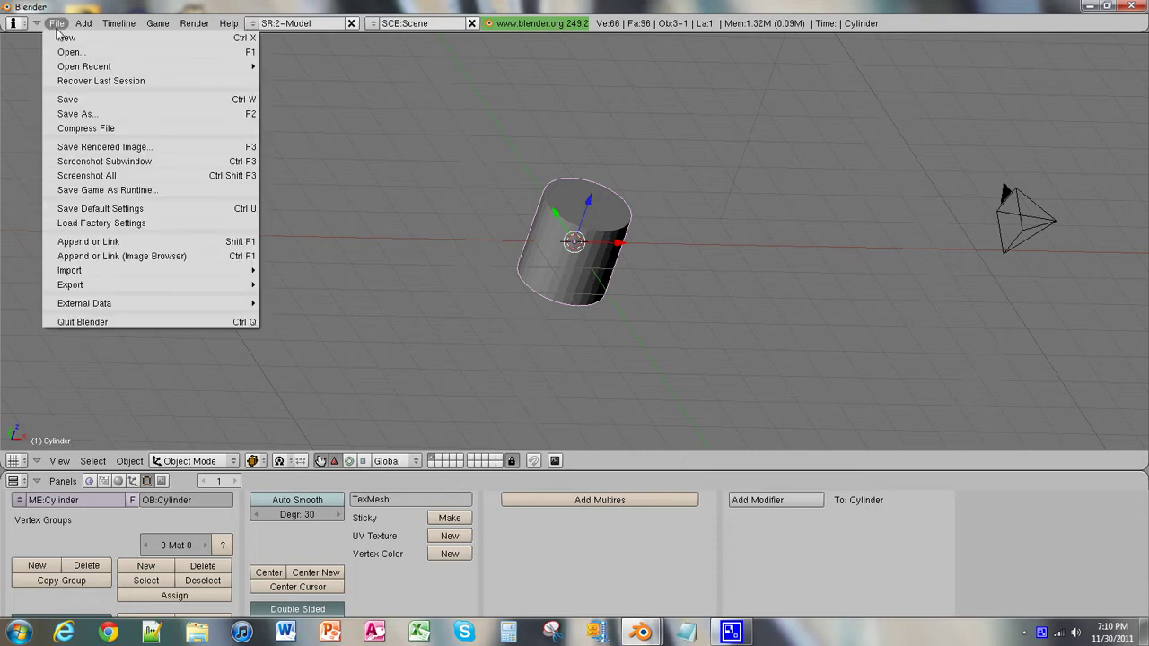
pyautogui.click(109, 116)
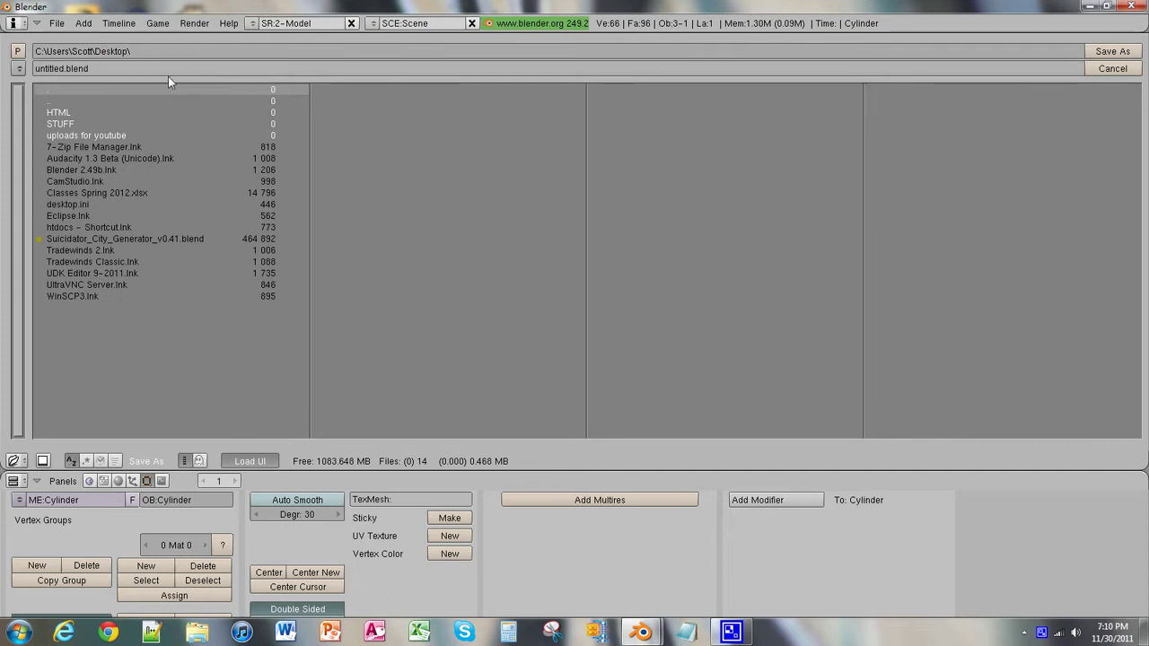
# - Browse up to C:\, then into Users and the user's home folder
pyautogui.click(18, 56)
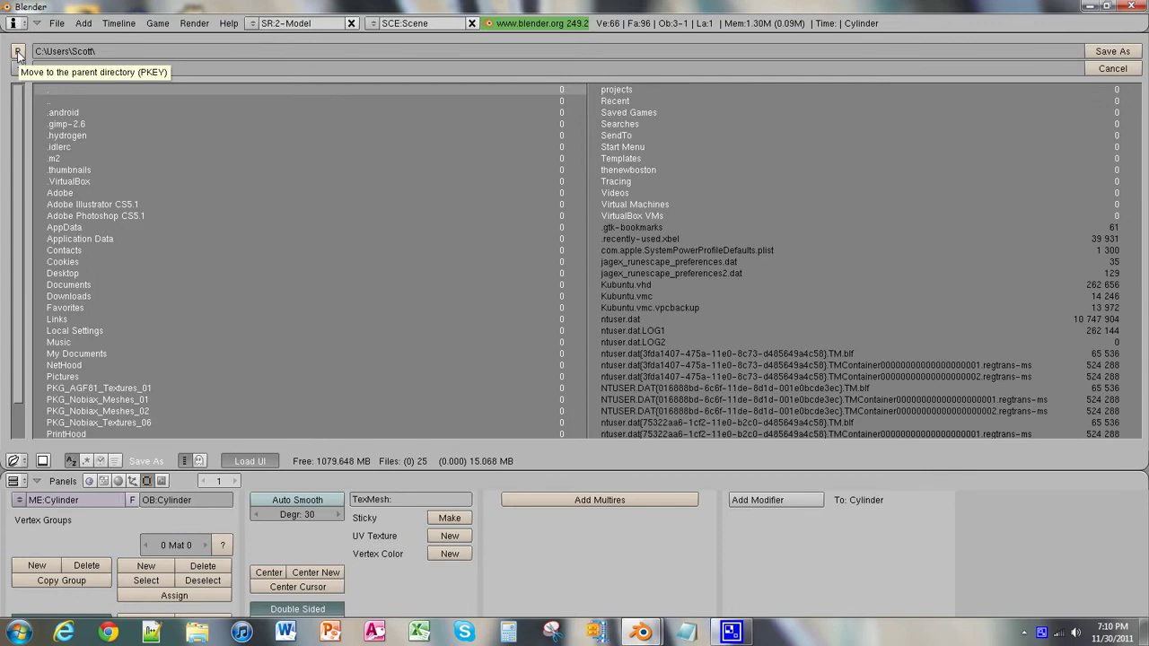
pyautogui.click(17, 54)
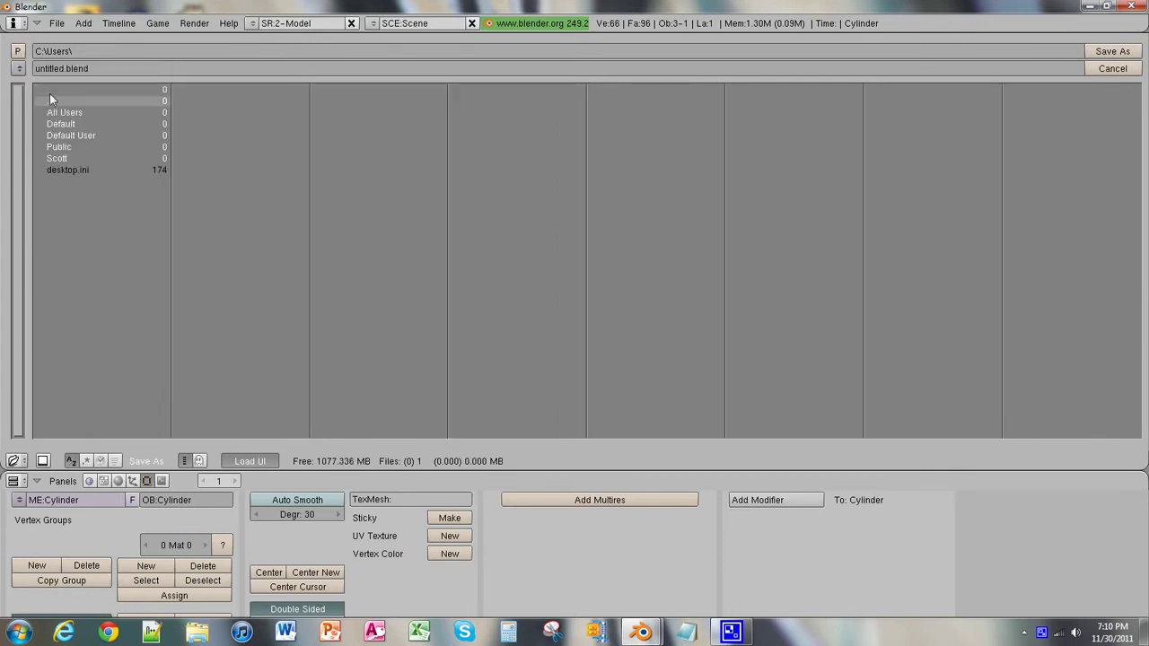
pyautogui.click(17, 51)
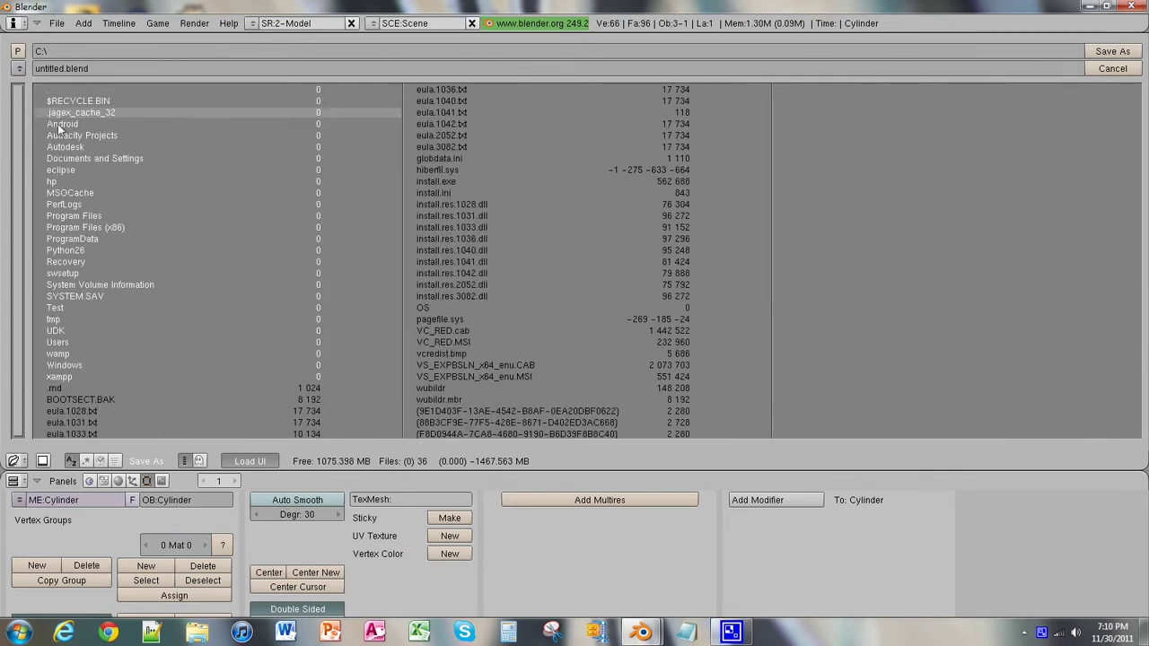
pyautogui.click(86, 228)
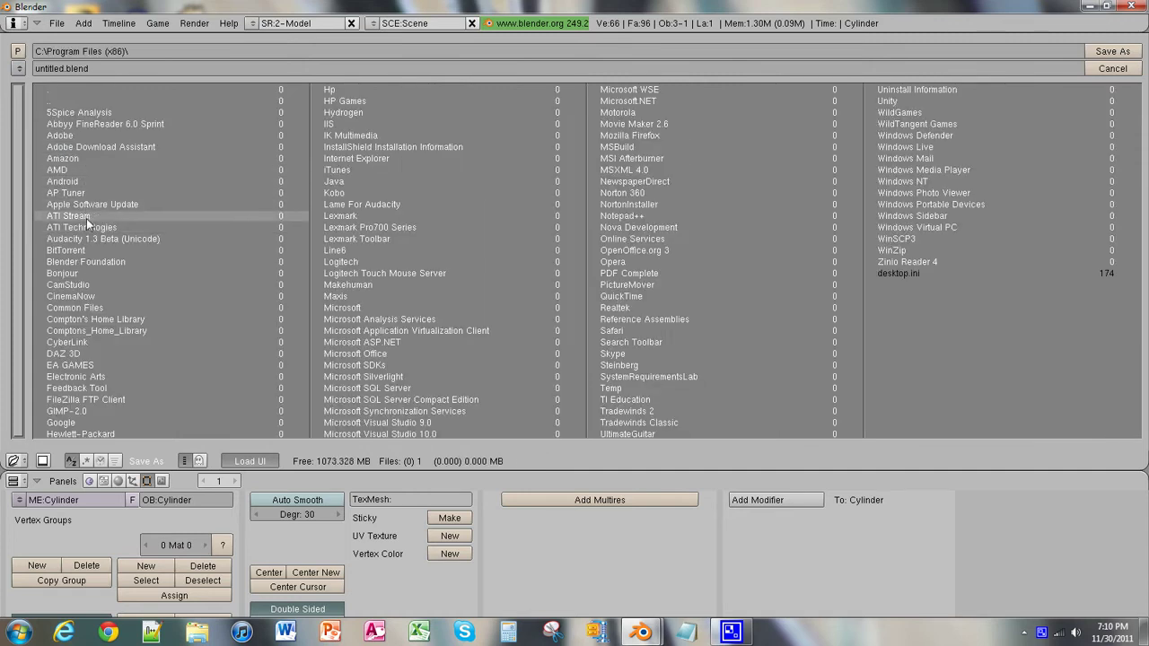
pyautogui.click(17, 52)
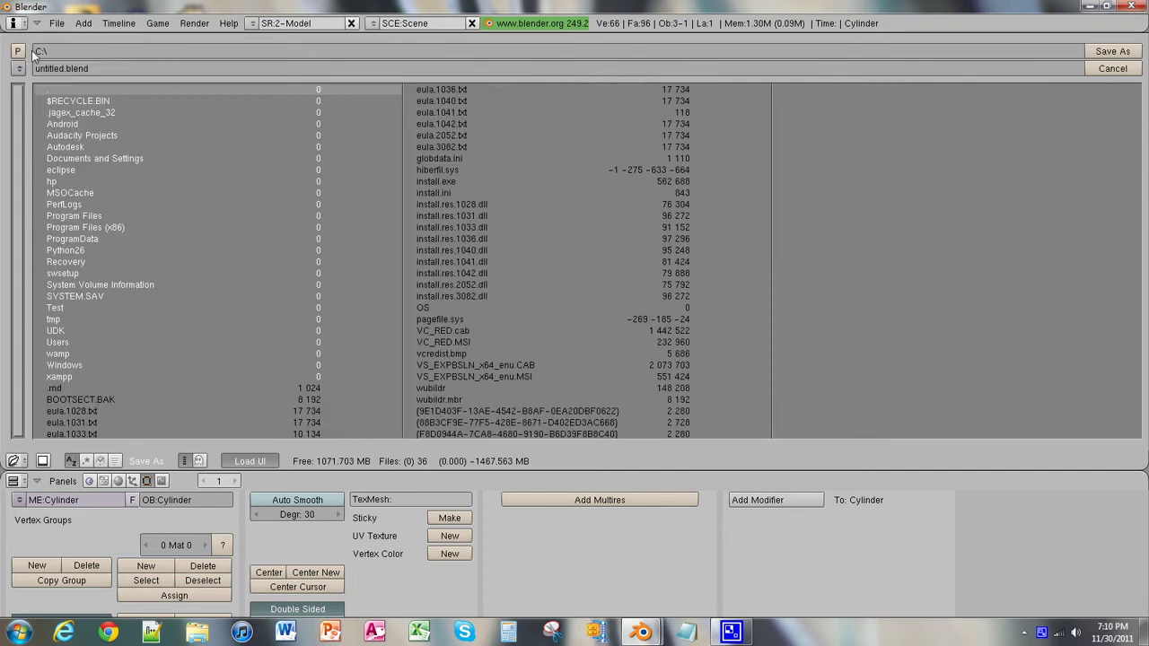
pyautogui.click(98, 343)
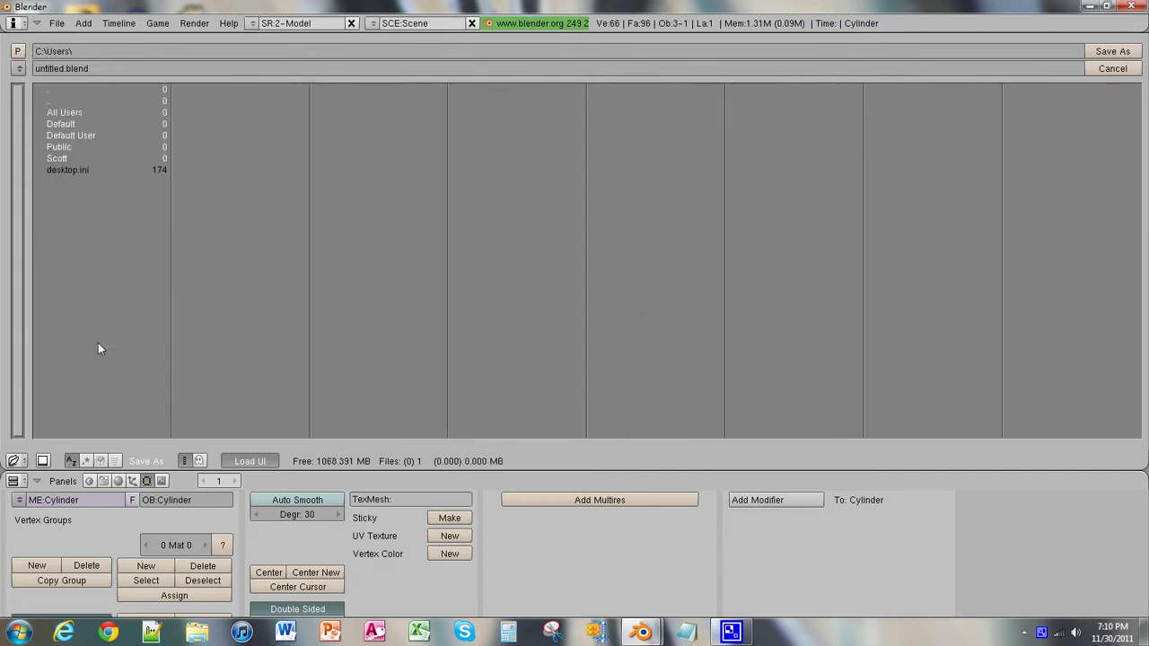
pyautogui.click(78, 161)
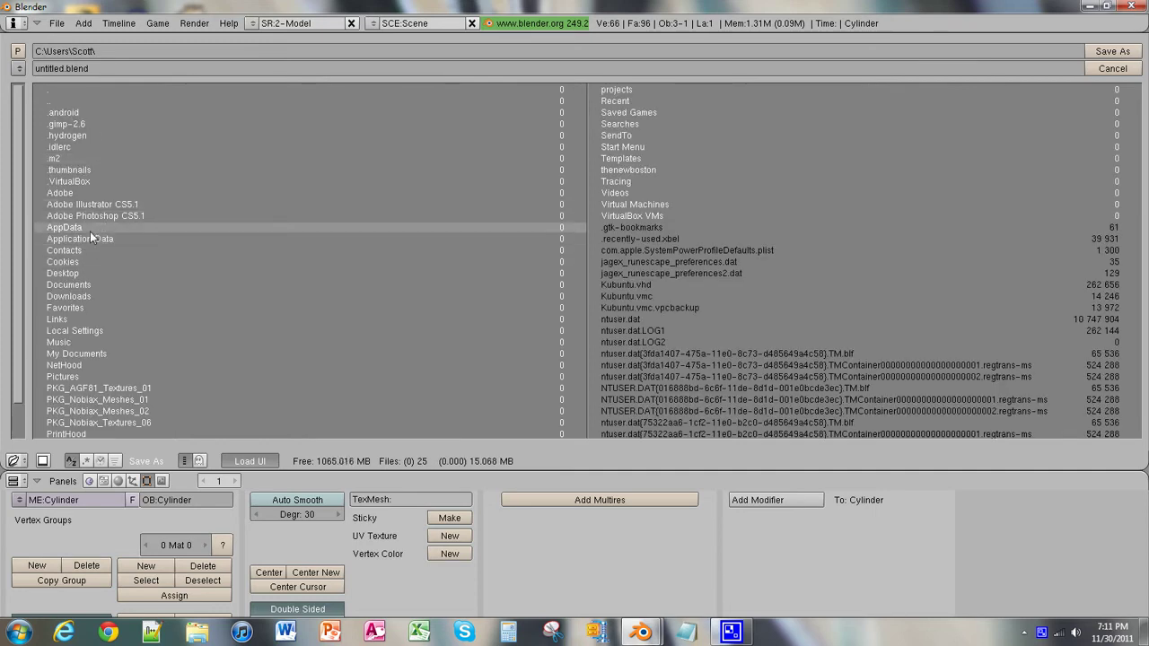
# - In the Desktop folder, rename untitled.blend to cylinder.blend and save it
pyautogui.click(81, 271)
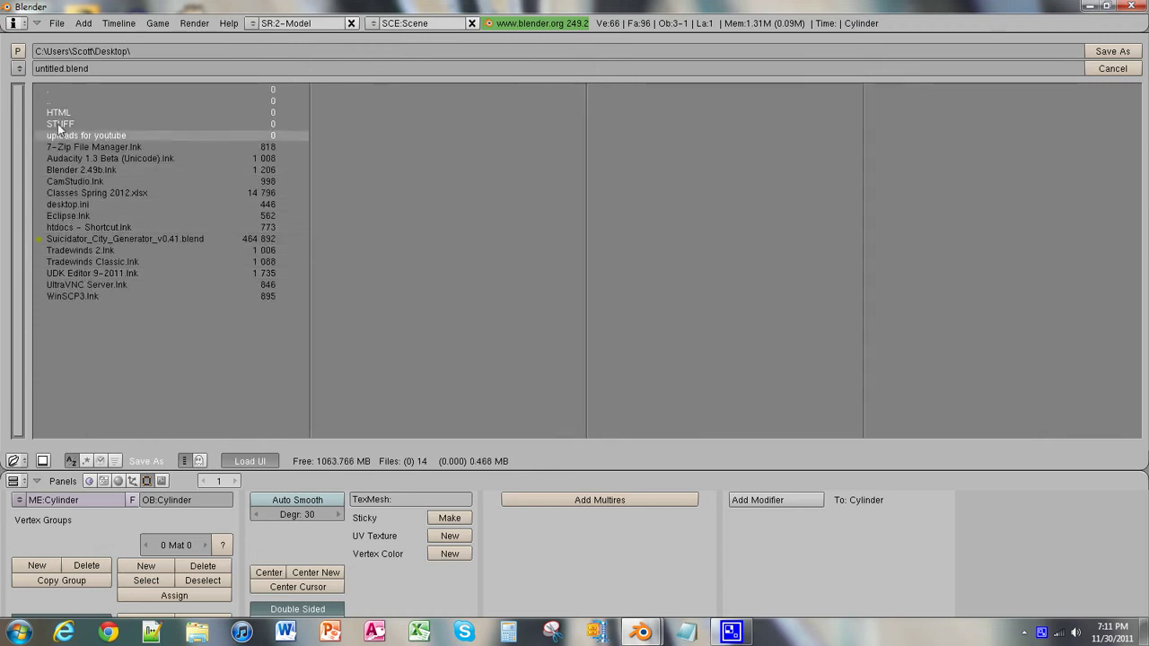
pyautogui.click(47, 72)
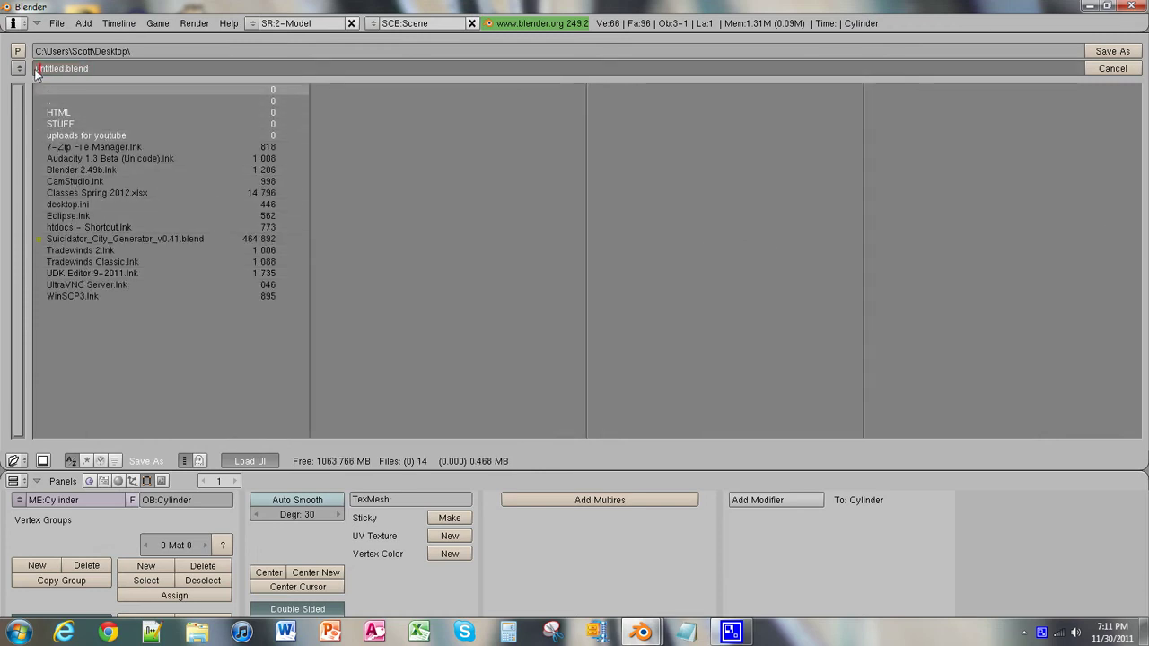
pyautogui.press('Escape')
pyautogui.click(55, 71)
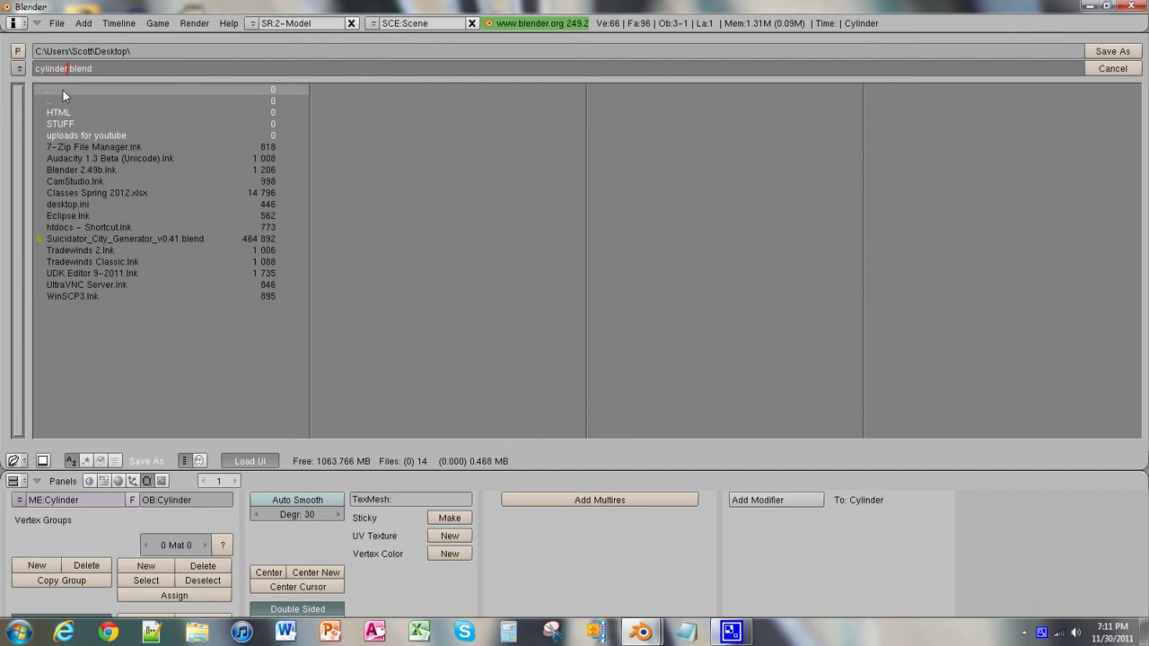
pyautogui.press('Return')
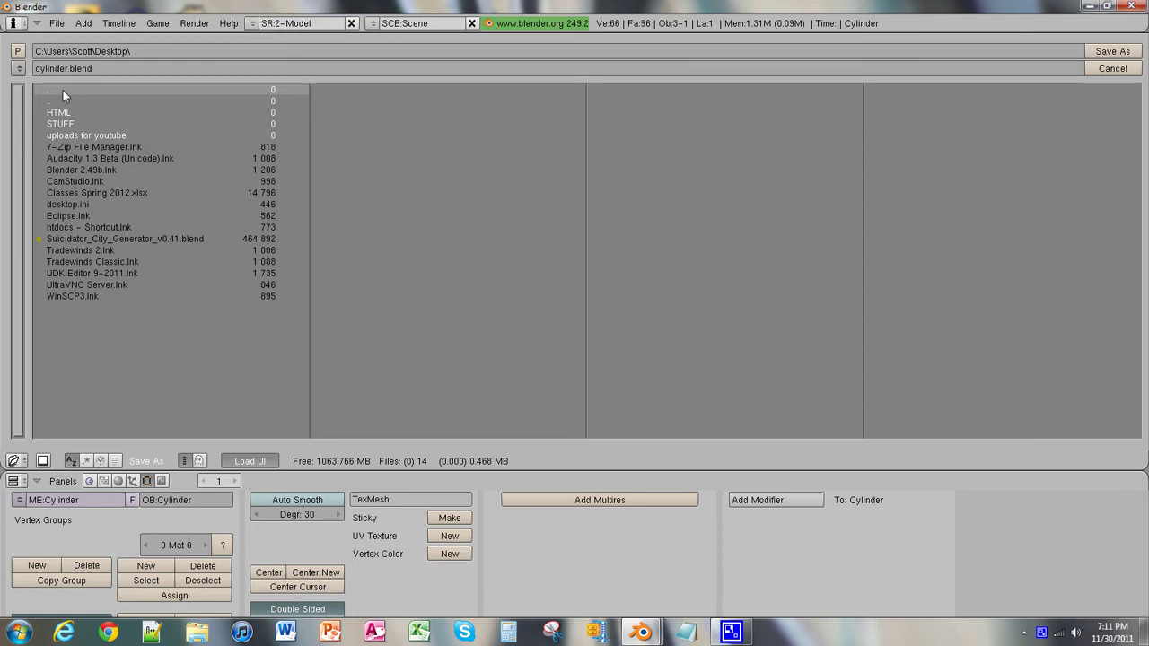
pyautogui.click(1118, 54)
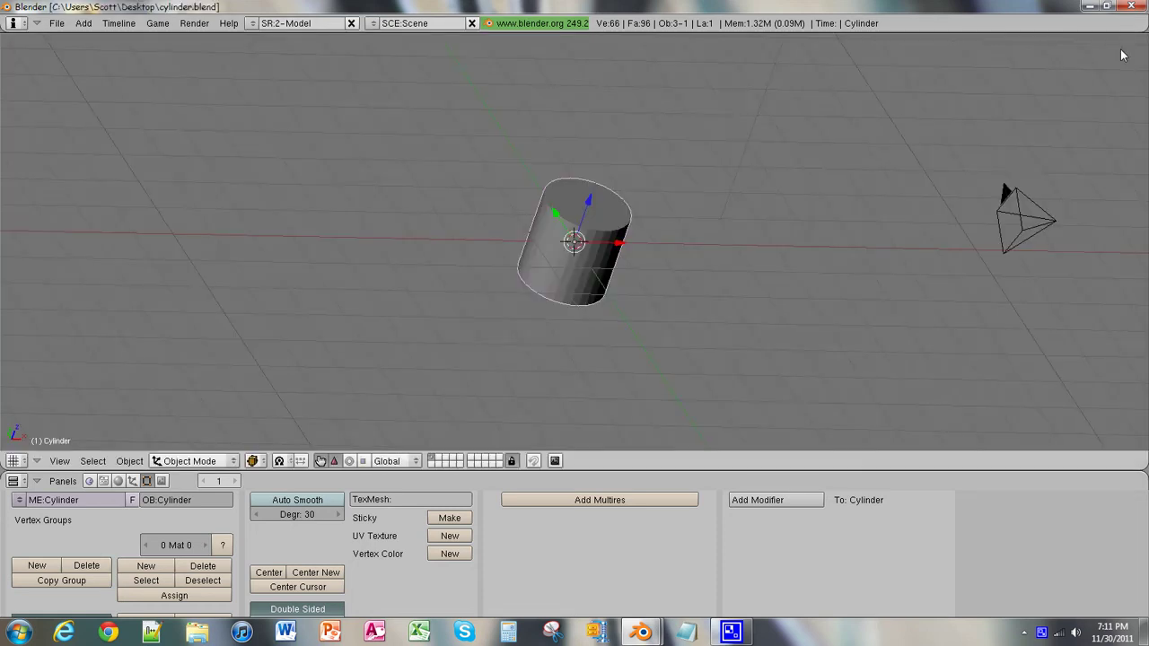
pyautogui.click(1089, 7)
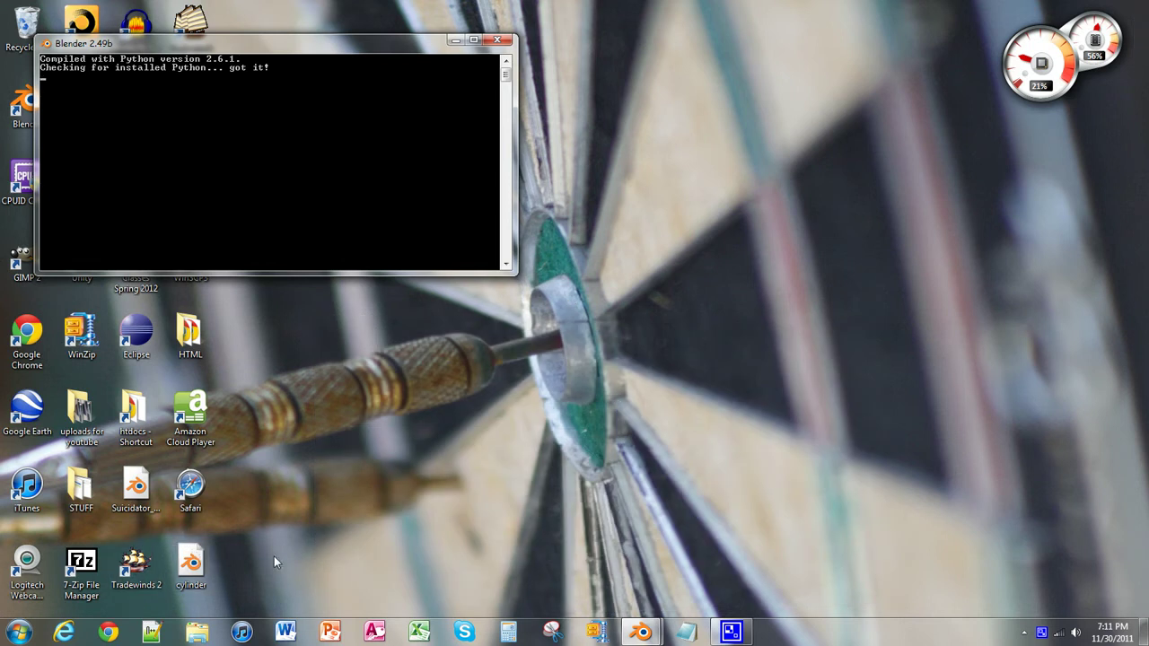
pyautogui.moveTo(641, 632)
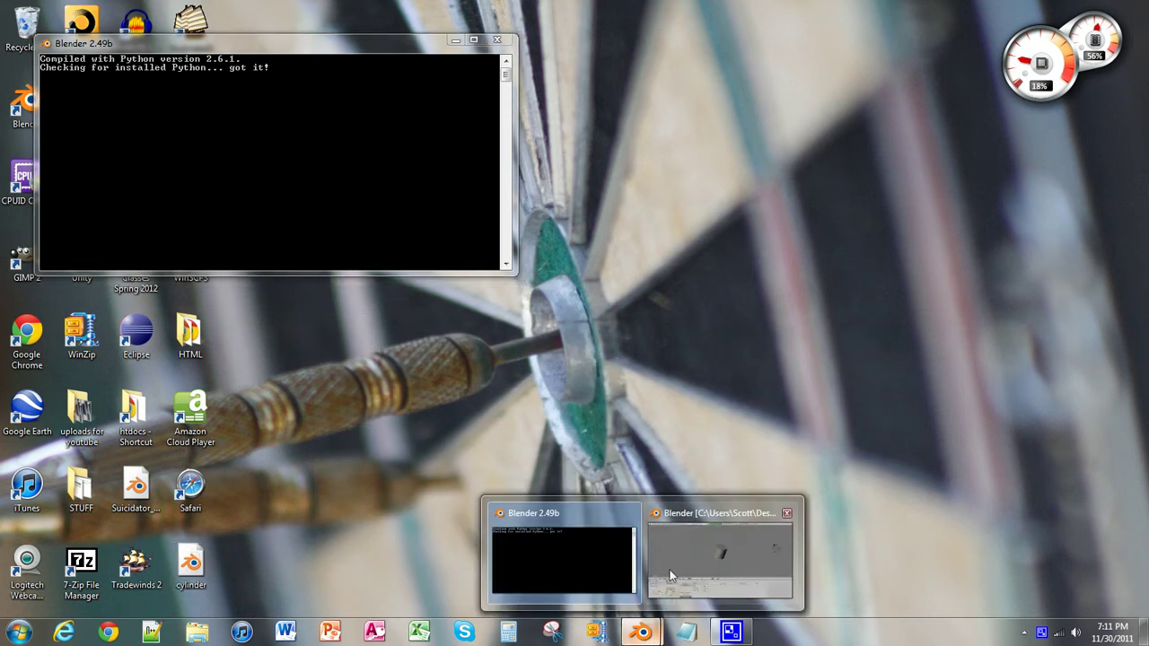
pyautogui.click(669, 576)
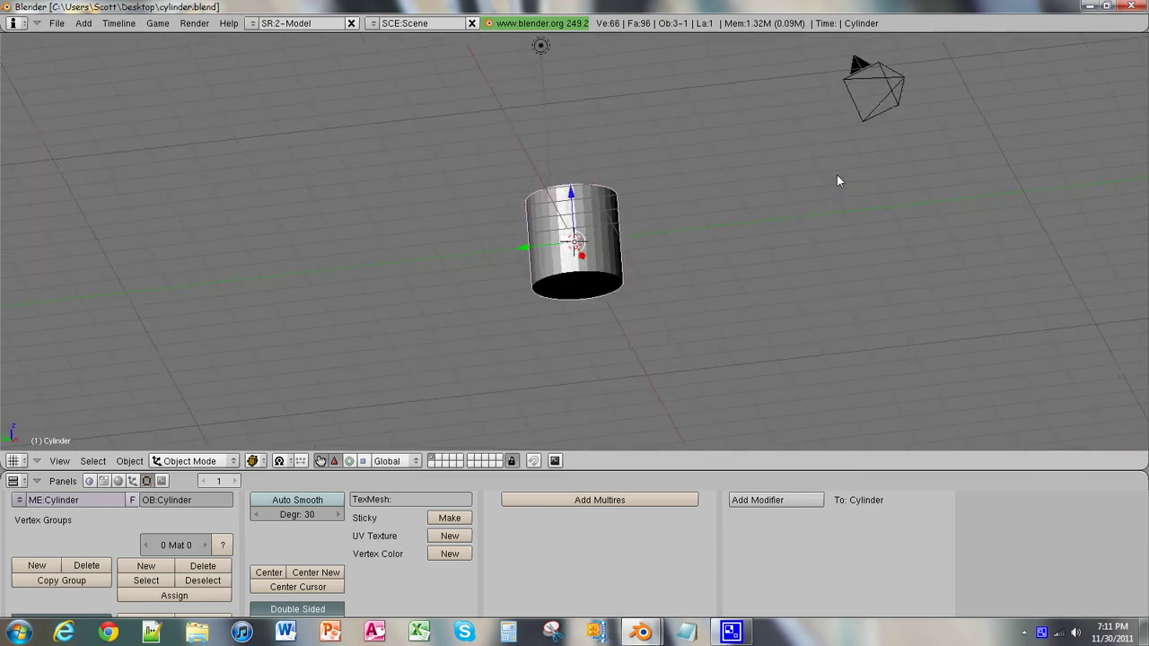
# - Add a 32-segment, radius 1.00 UV sphere and begin dragging it along Z
pyautogui.moveTo(836, 181); pyautogui.dragTo(574, 323, button='middle')
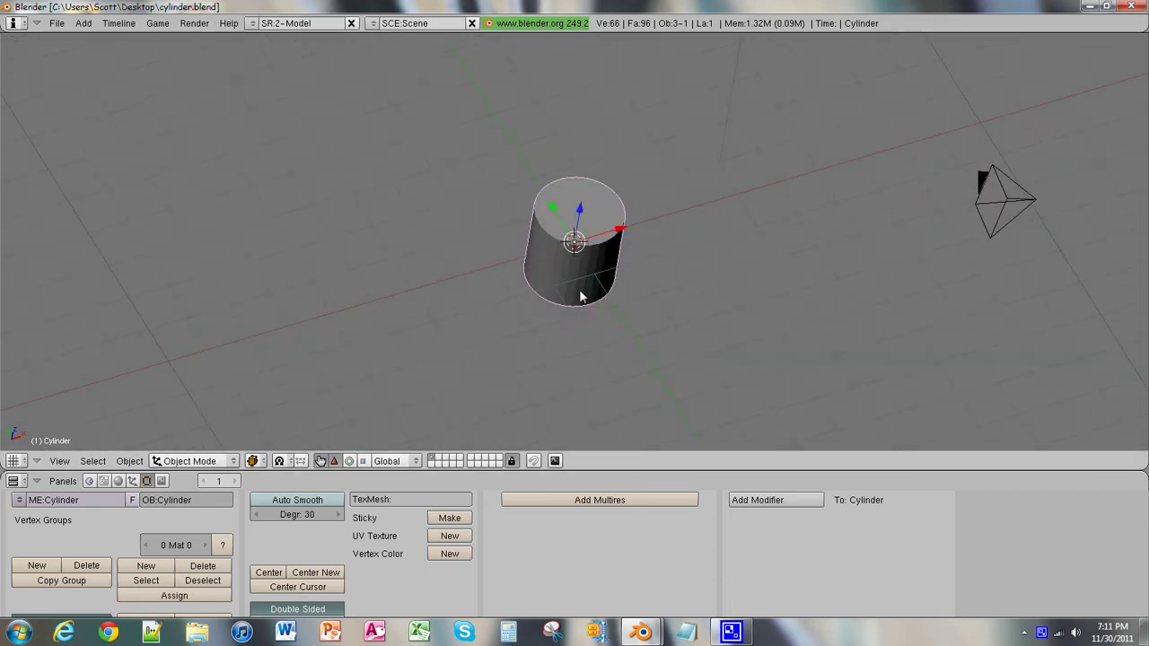
pyautogui.press('space')
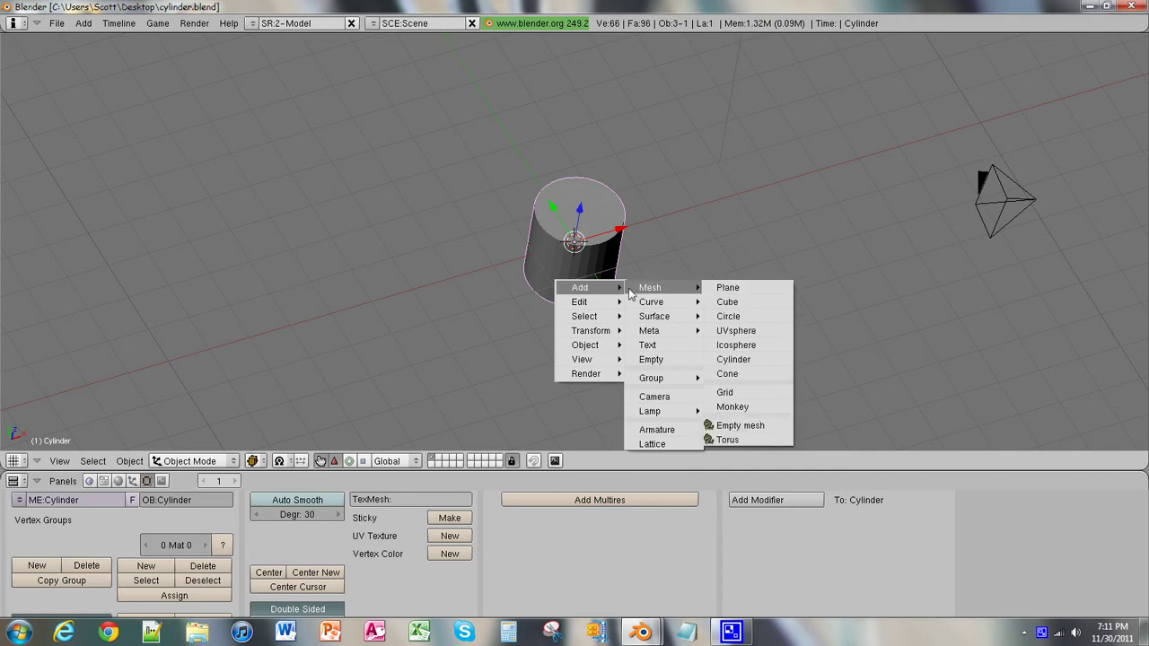
pyautogui.moveTo(653, 294)
pyautogui.click(756, 334)
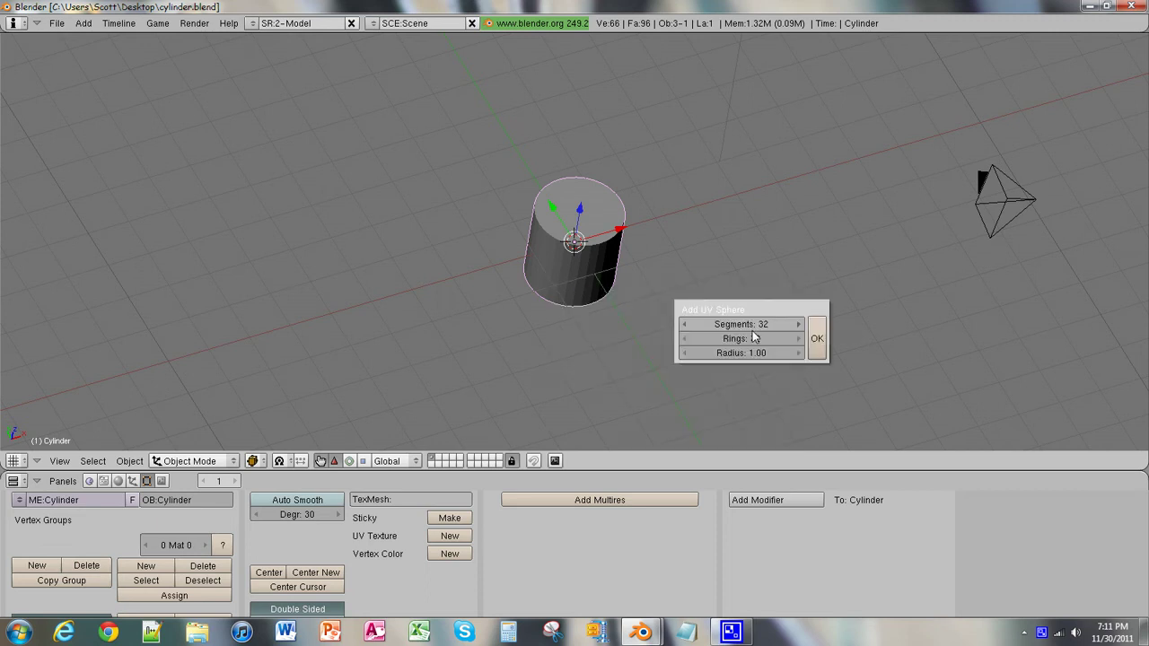
pyautogui.click(816, 339)
pyautogui.moveTo(678, 353); pyautogui.dragTo(679, 323, button='middle')
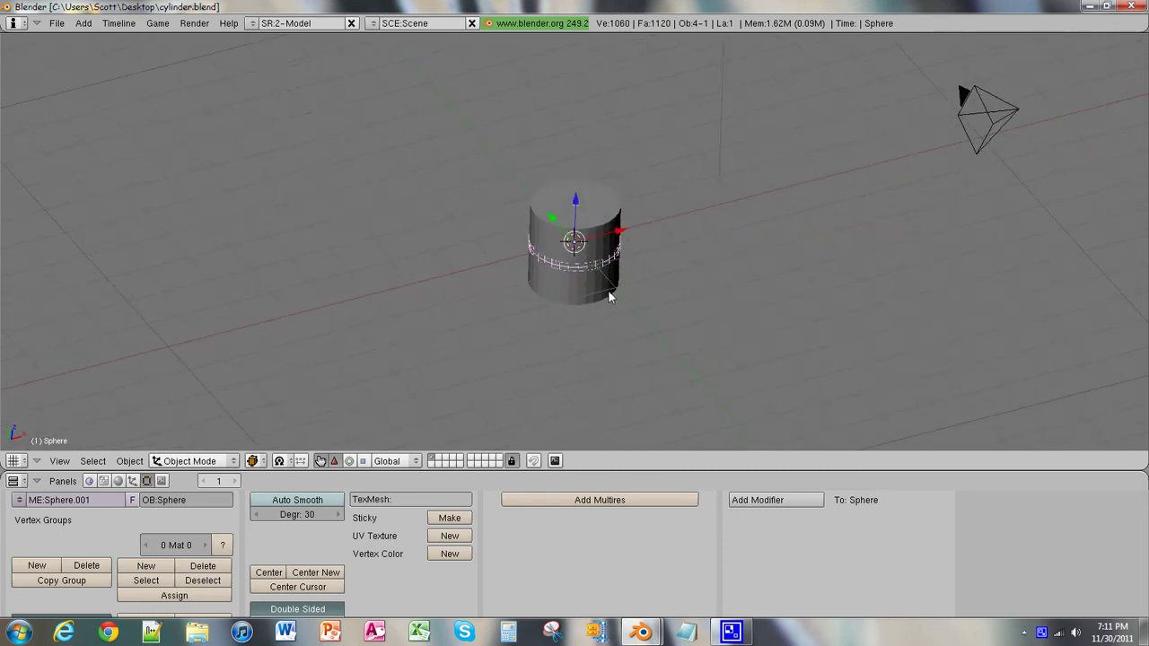
pyautogui.moveTo(608, 296); pyautogui.dragTo(503, 324, button='middle')
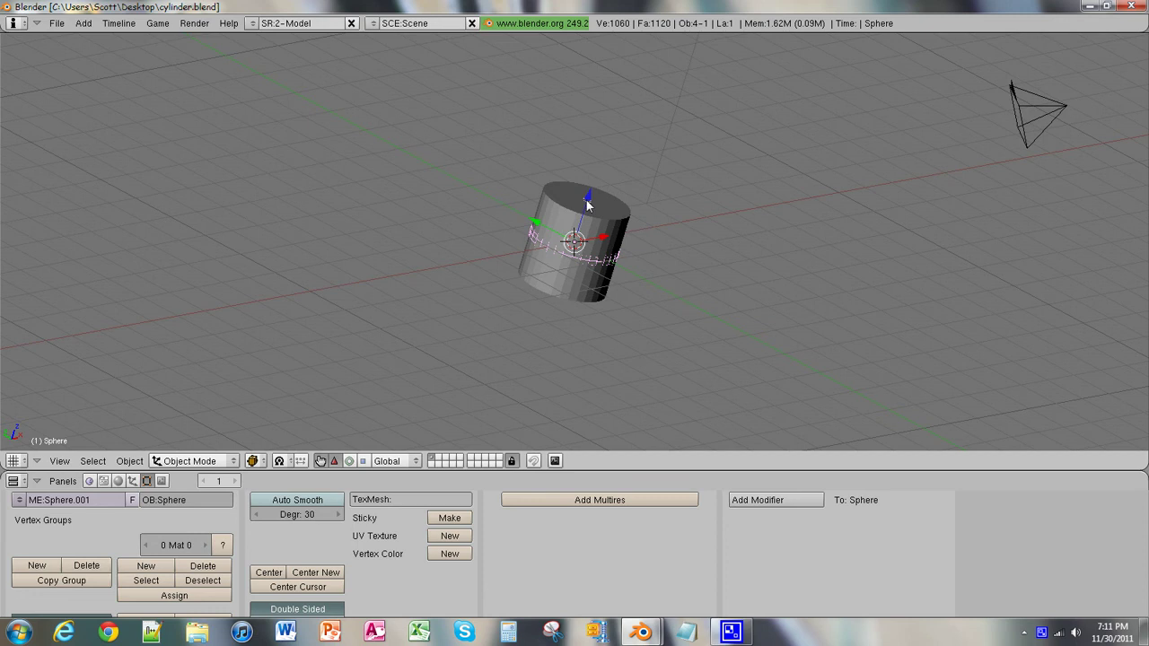
pyautogui.moveTo(588, 204)
pyautogui.mouseDown()
pyautogui.moveTo(600, 174)
pyautogui.moveTo(585, 208)
pyautogui.mouseUp()
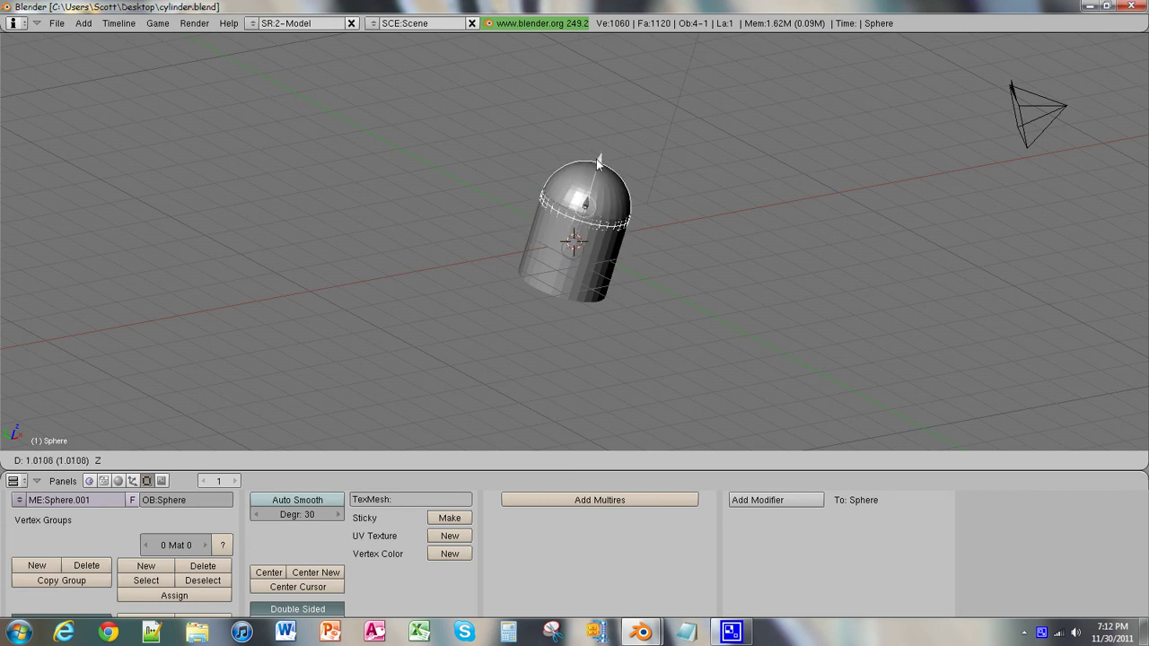
# - Lift the sphere along Z so it sits clear above the cylinder with a gap
pyautogui.click(596, 157)
pyautogui.moveTo(677, 237); pyautogui.dragTo(564, 171, button='middle')
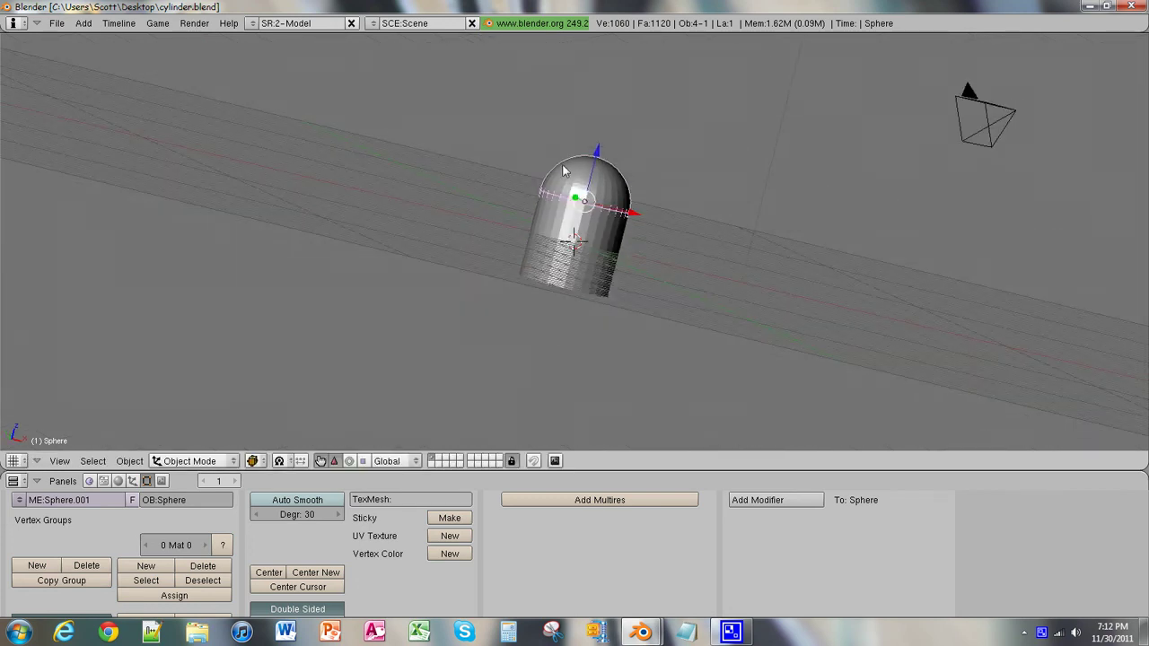
pyautogui.moveTo(719, 336); pyautogui.dragTo(520, 341, button='middle')
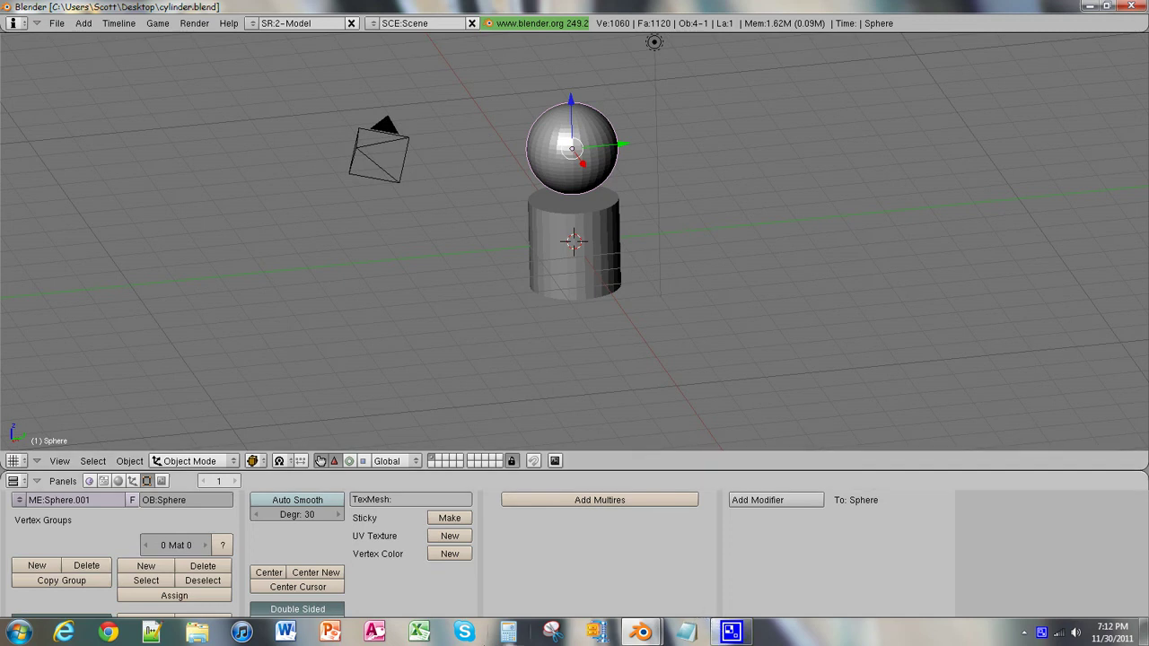